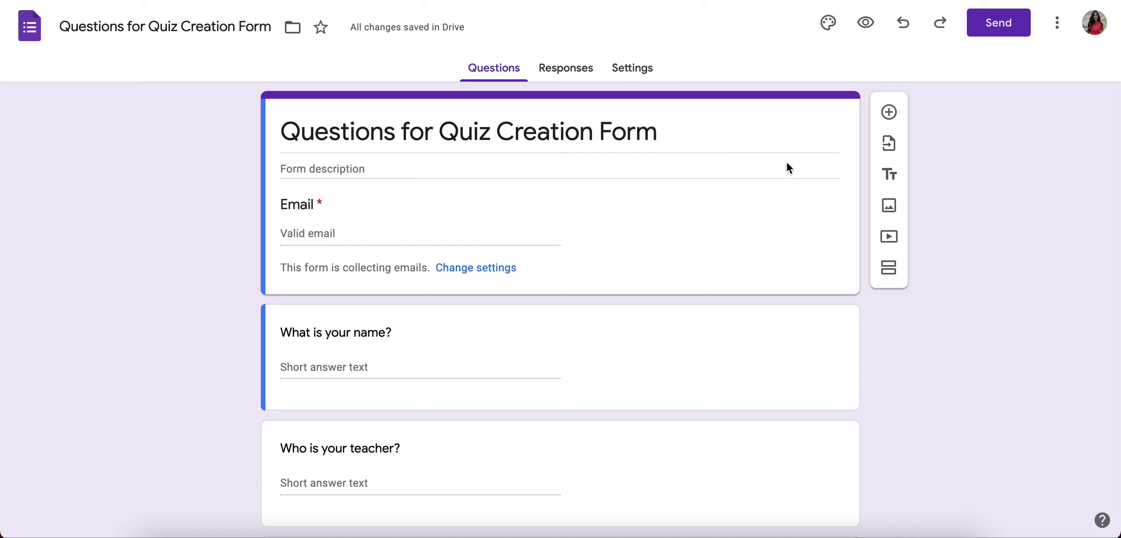
Open the form's Settings and turn on 'Make this a quiz'.
{"action": "left_click", "coordinate": [643, 71]}
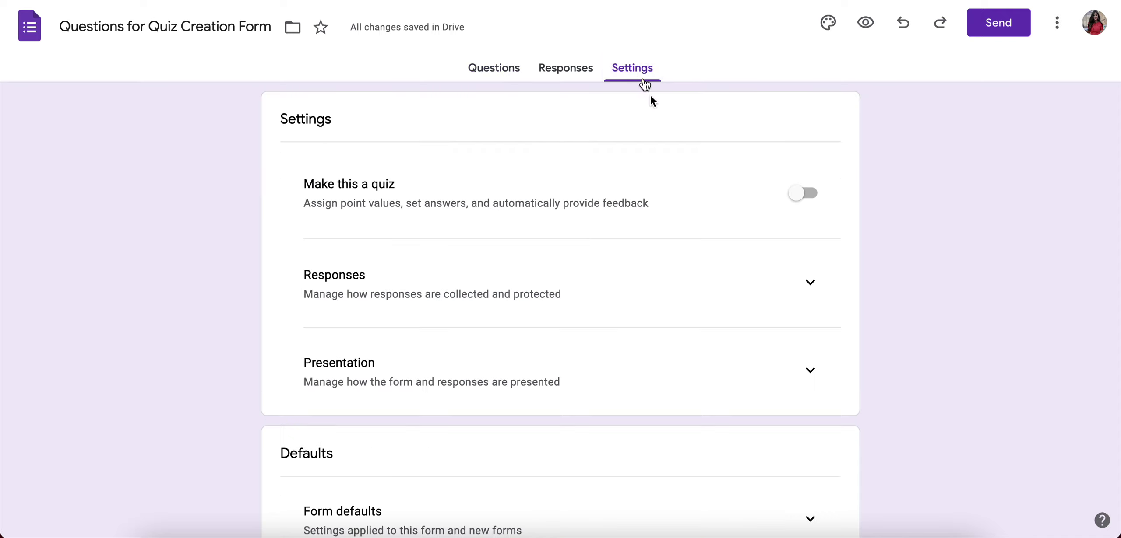
{"action": "left_click", "coordinate": [800, 194]}
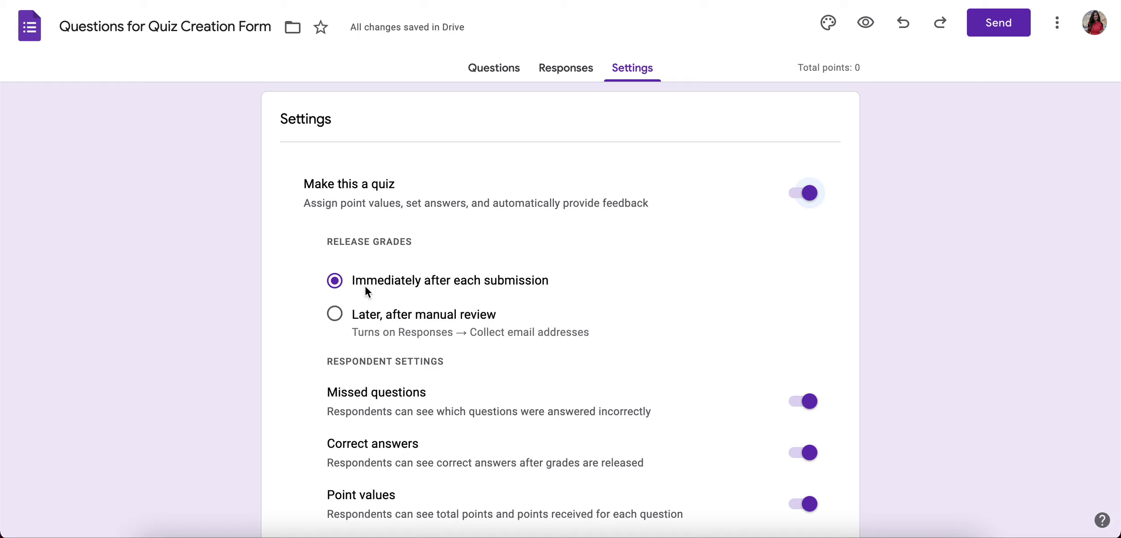
Set grade release to 'Later, after manual review', then back to 'Immediately after each submission'.
{"action": "left_click", "coordinate": [360, 311]}
{"action": "left_click", "coordinate": [333, 281]}
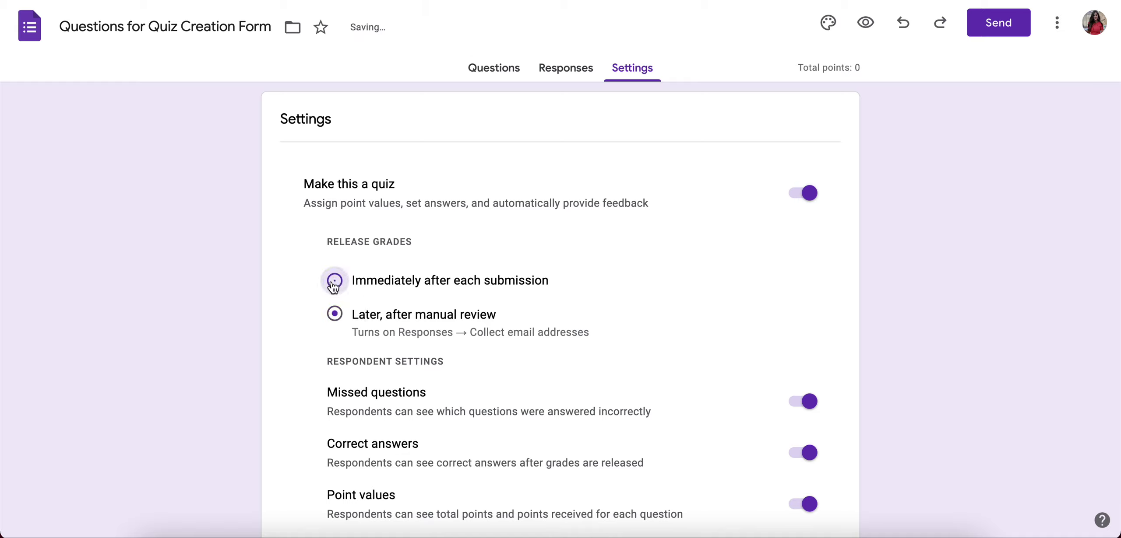
{"action": "scroll", "coordinate": [315, 427], "scroll_direction": "down", "scroll_amount": 2}
{"action": "scroll", "coordinate": [315, 427], "scroll_direction": "down", "scroll_amount": 1}
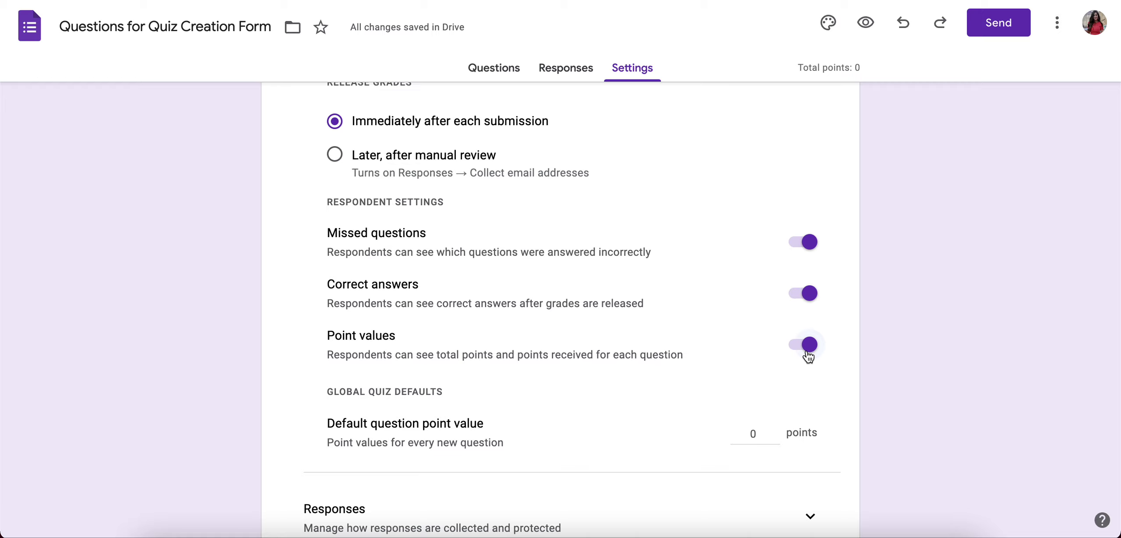
{"action": "scroll", "coordinate": [808, 355], "scroll_direction": "down", "scroll_amount": 2}
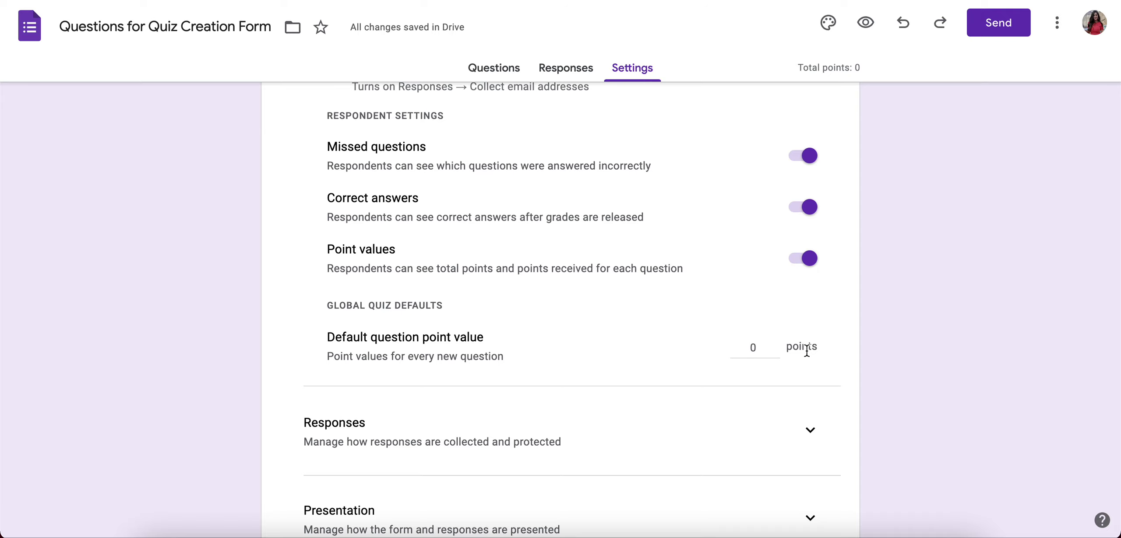
{"action": "scroll", "coordinate": [806, 350], "scroll_direction": "down", "scroll_amount": 5}
{"action": "scroll", "coordinate": [806, 350], "scroll_direction": "up", "scroll_amount": 10}
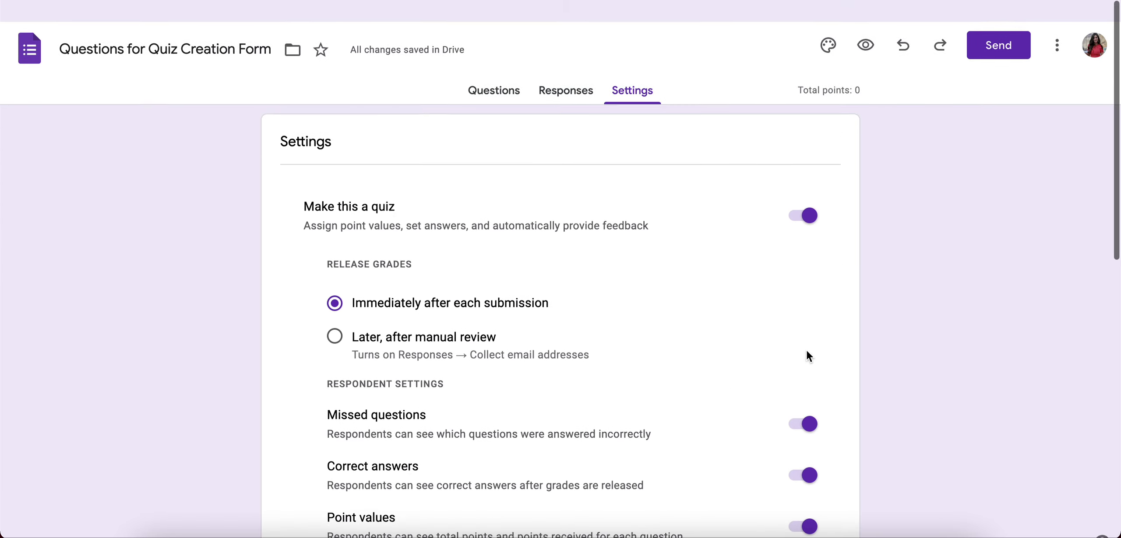